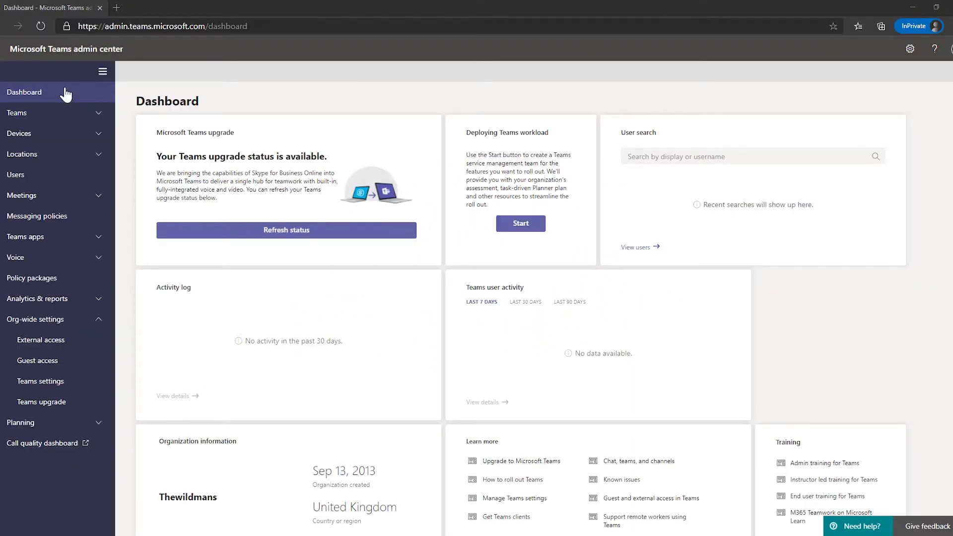
# Step: Set guest access in Teams to On in the org-wide settings and review the guest calling, meeting and messaging options
pyautogui.click(55, 362)
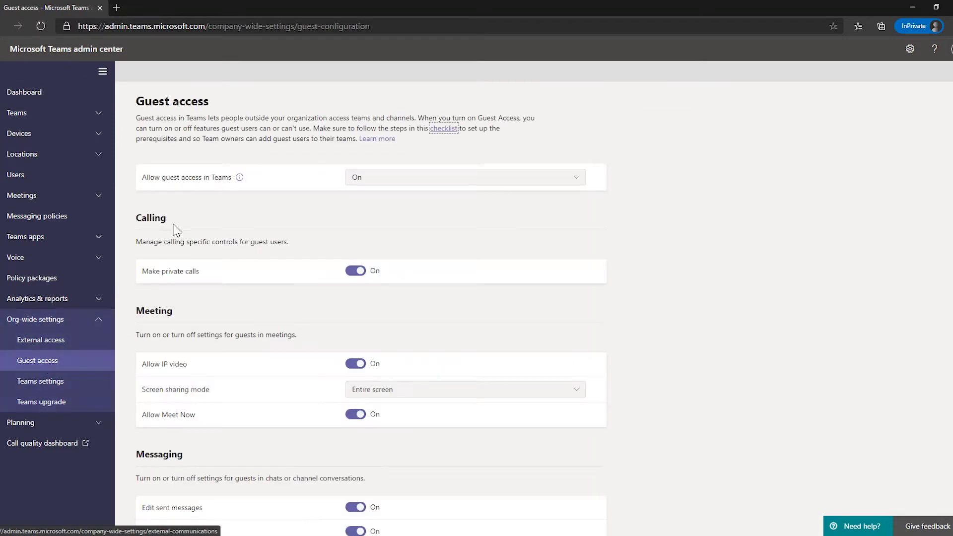
pyautogui.click(368, 181)
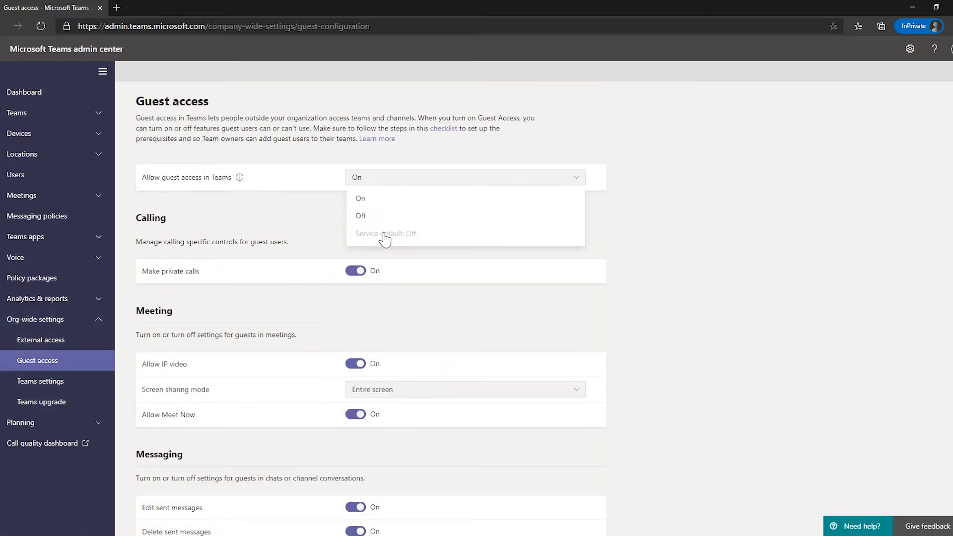
pyautogui.click(372, 201)
pyautogui.scroll(-4, 621, 240)
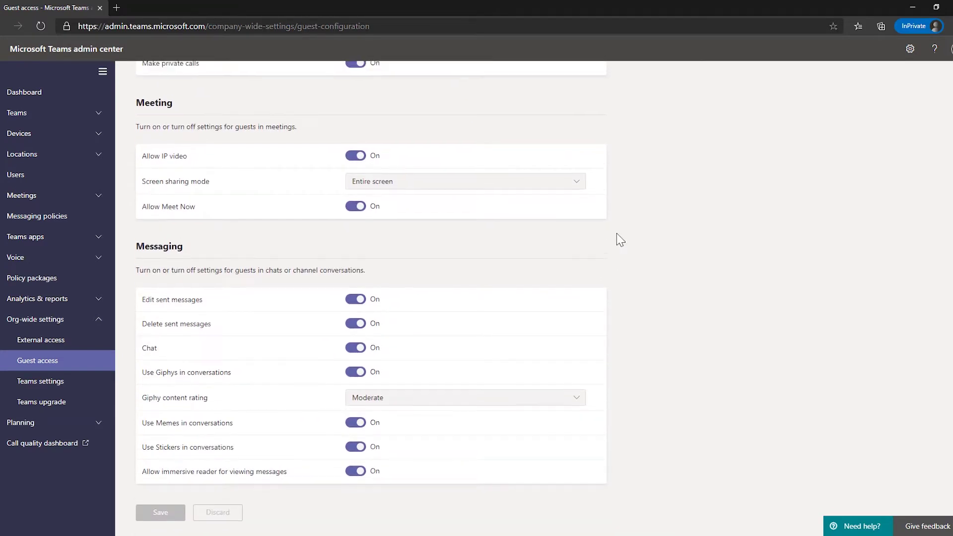
pyautogui.scroll(-5, 617, 238)
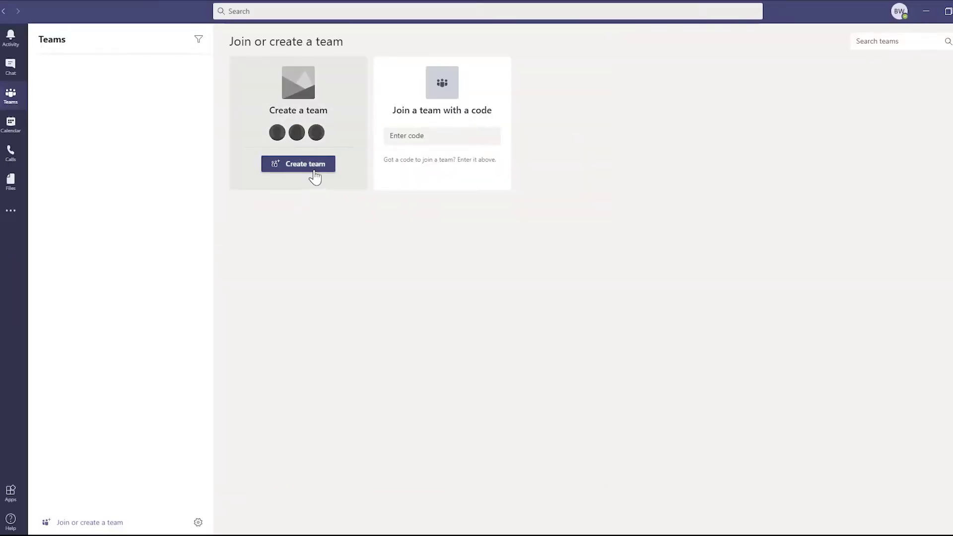
# Step: Switch to the Microsoft Teams app and create a private team named "Microsoft 365 Project"
pyautogui.click(314, 169)
pyautogui.click(432, 208)
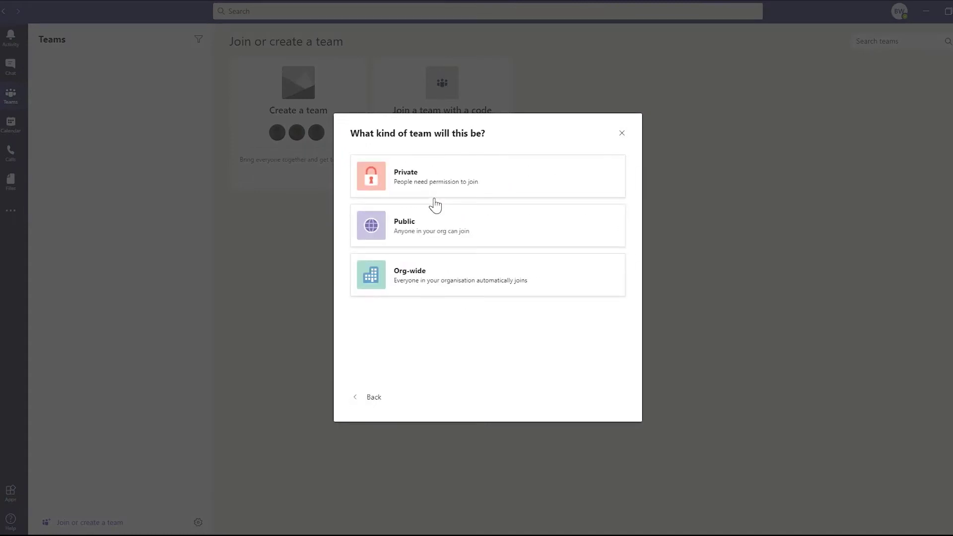
pyautogui.click(445, 187)
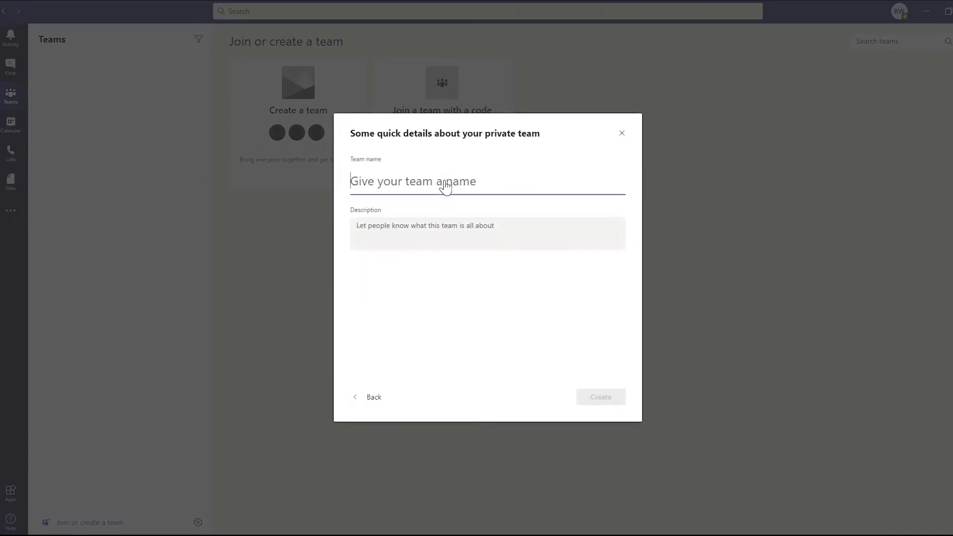
pyautogui.write('Mi')
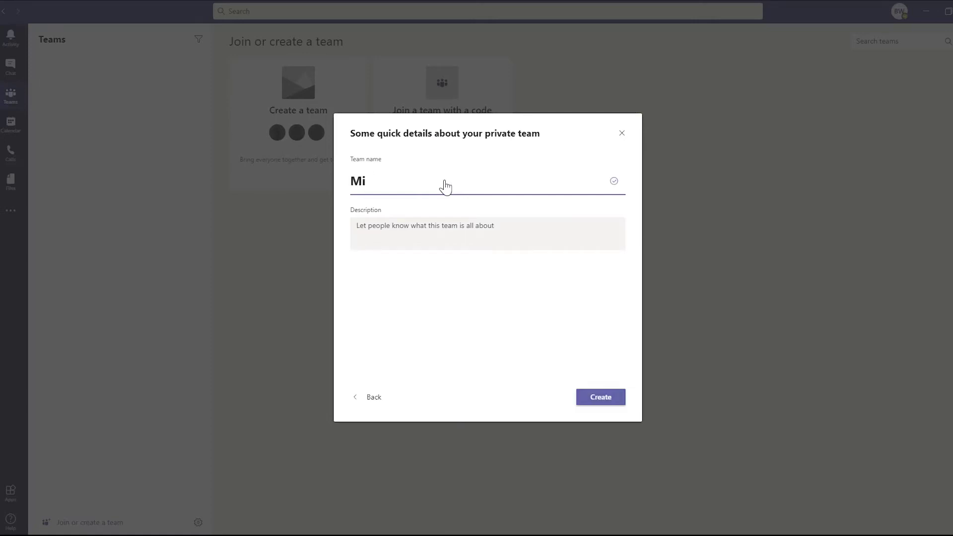
pyautogui.write('crosoft 365 Project')
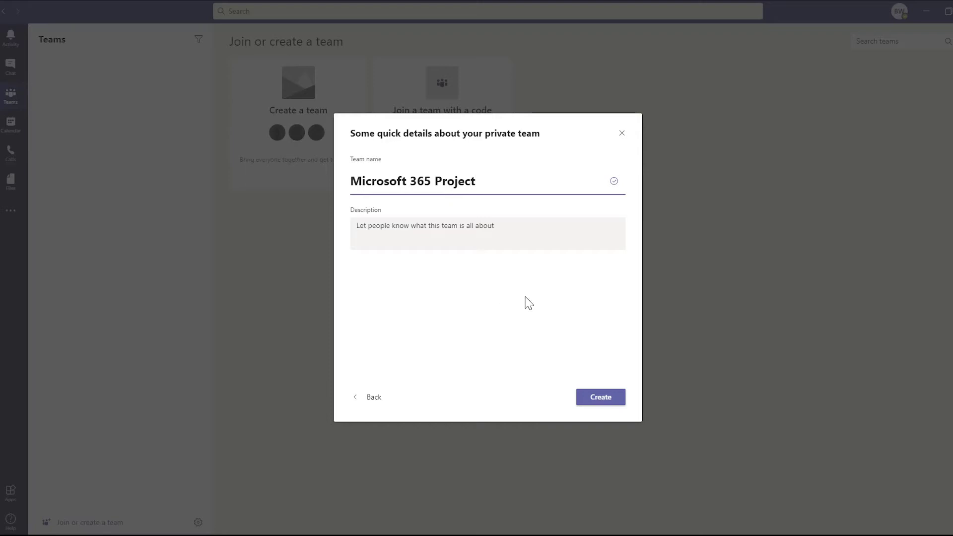
pyautogui.click(605, 402)
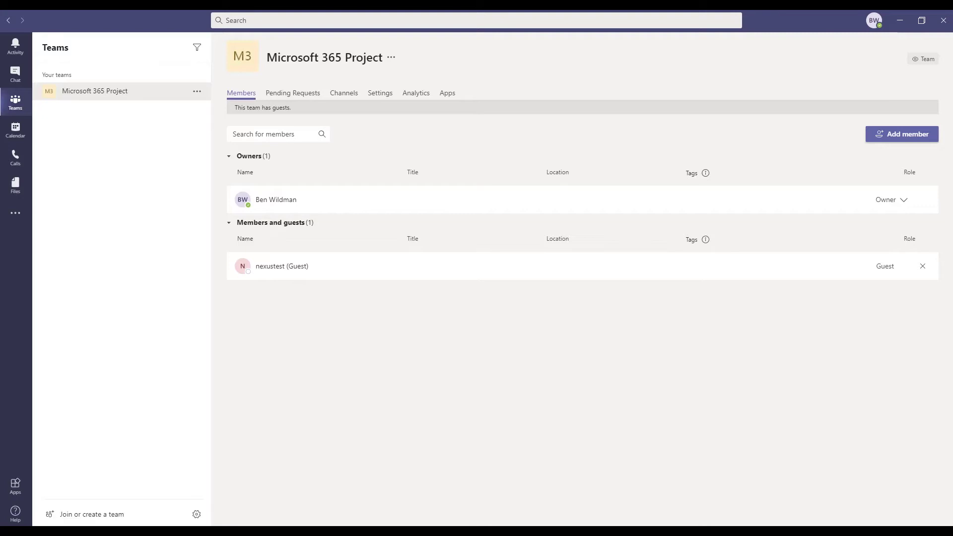
# Step: Create an Excel workbook named "ProjectPlan" in the files of the Microsoft 365 Project team's General channel
pyautogui.click(94, 91)
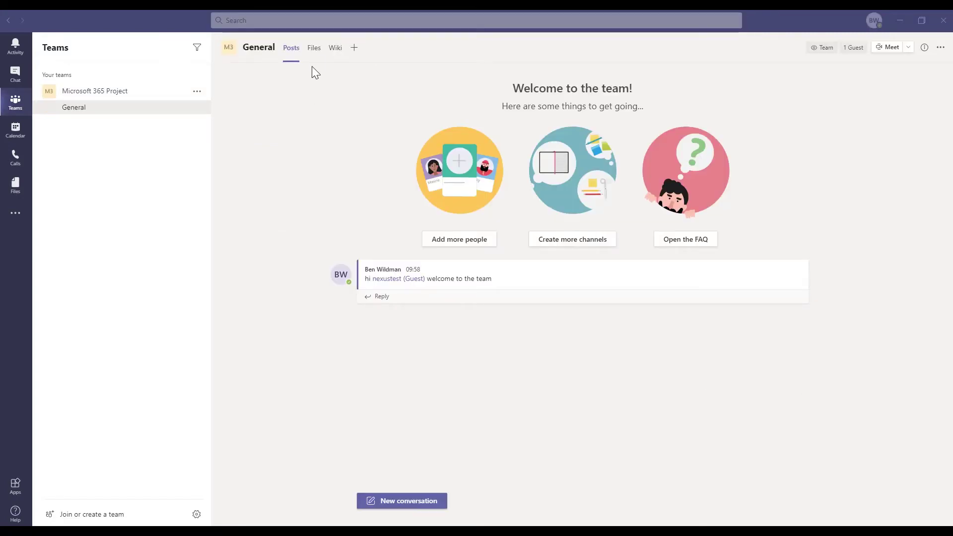
pyautogui.click(317, 49)
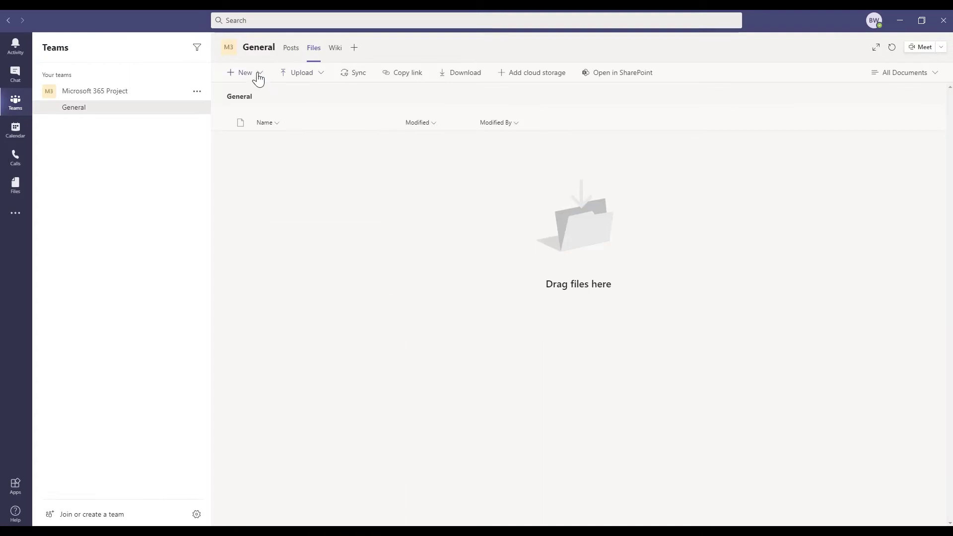
pyautogui.click(256, 76)
pyautogui.click(258, 135)
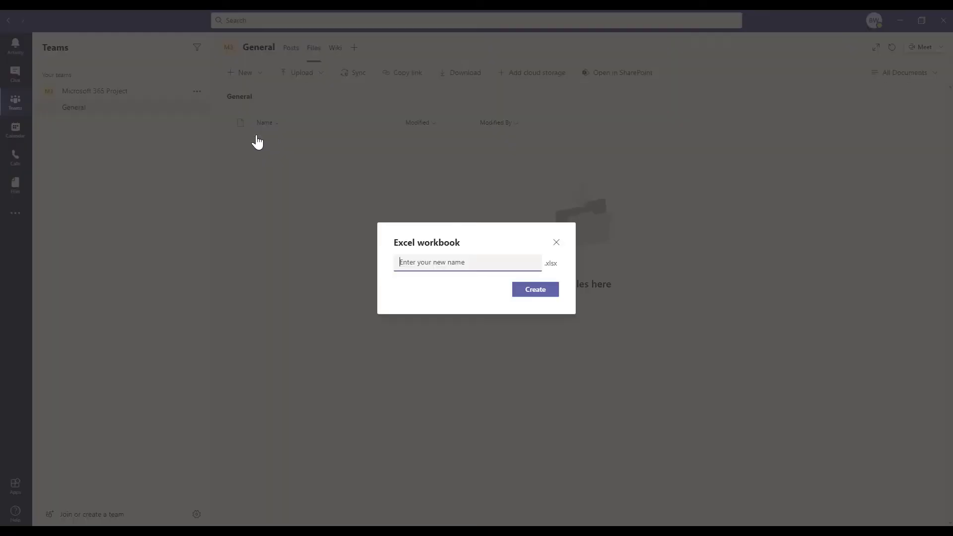
pyautogui.write('ProjectPla')
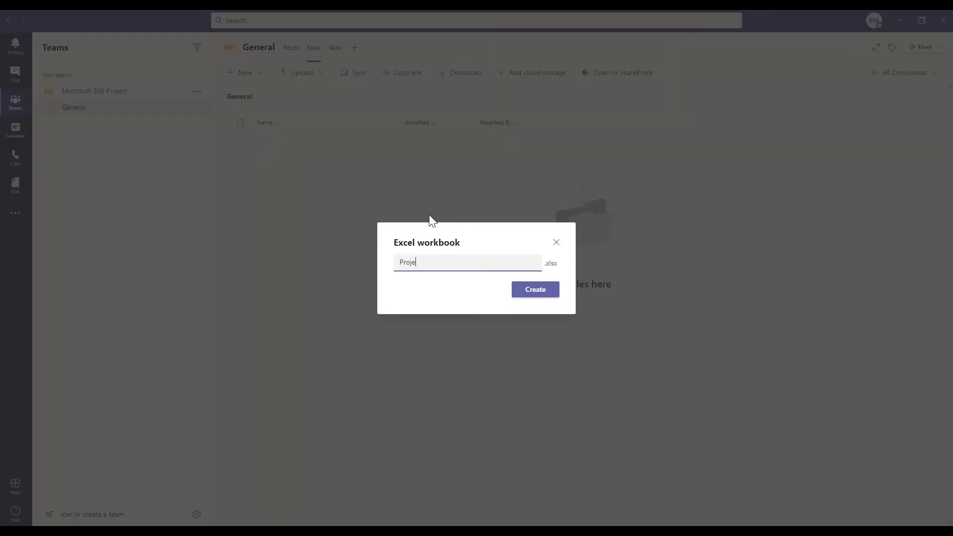
pyautogui.write('n')
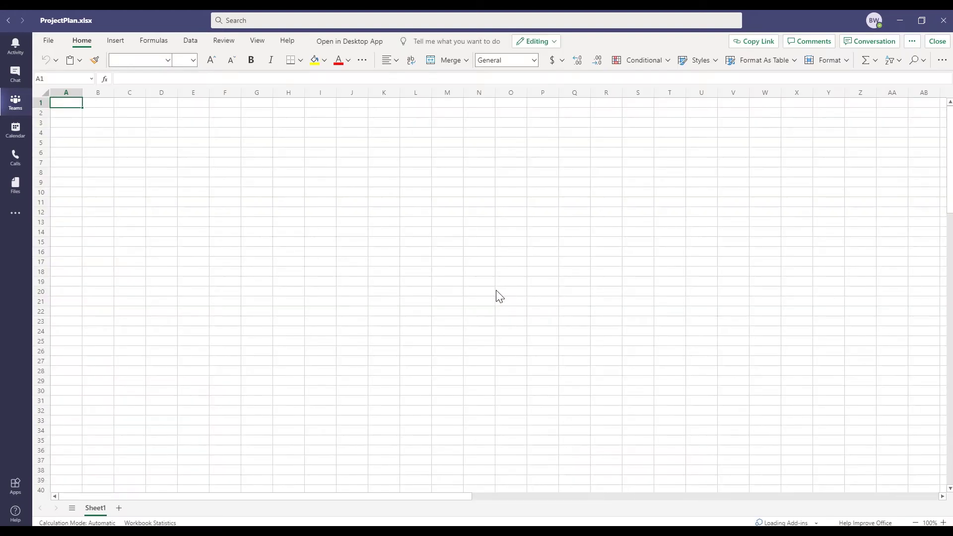
# Step: Start a conversation on the workbook mentioning the guest: "hi [guest] please see this new document i have created to track the project."
pyautogui.click(868, 42)
pyautogui.click(860, 491)
pyautogui.write('hi @g')
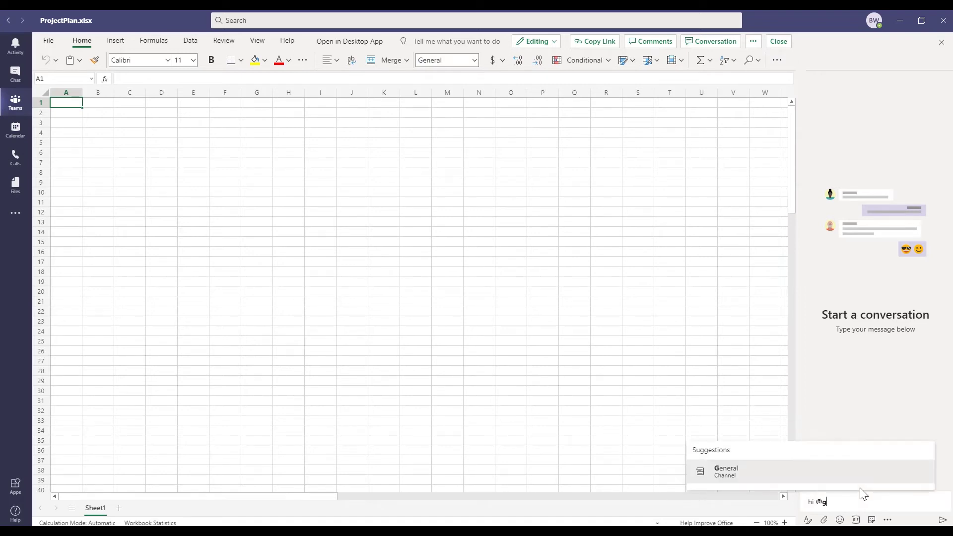
pyautogui.press('BackSpace')
pyautogui.click(811, 454)
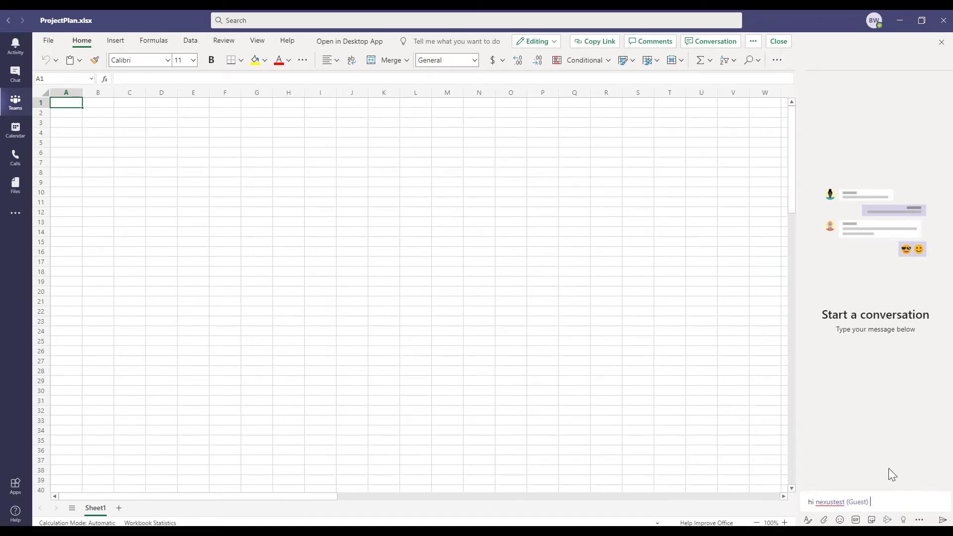
pyautogui.write('please see this new document i')
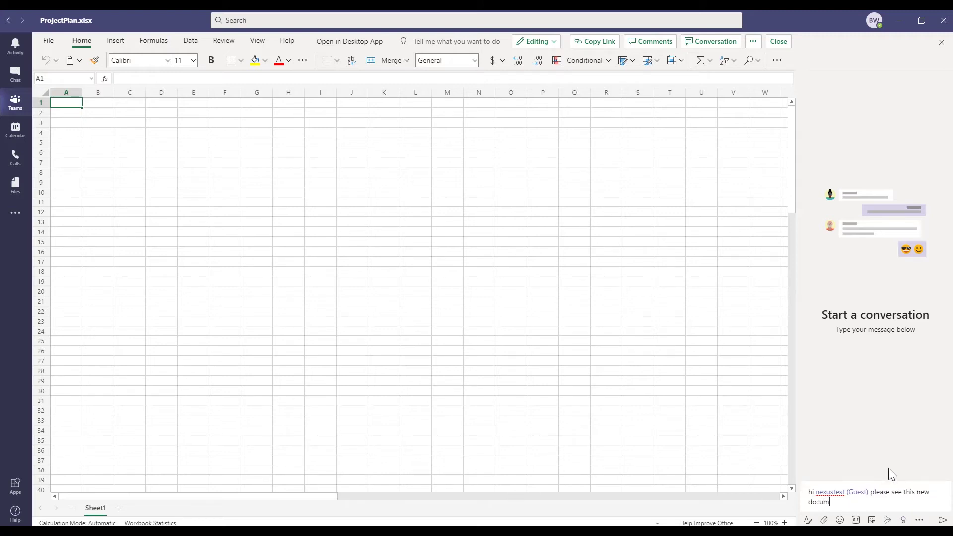
pyautogui.write(' have created to track the')
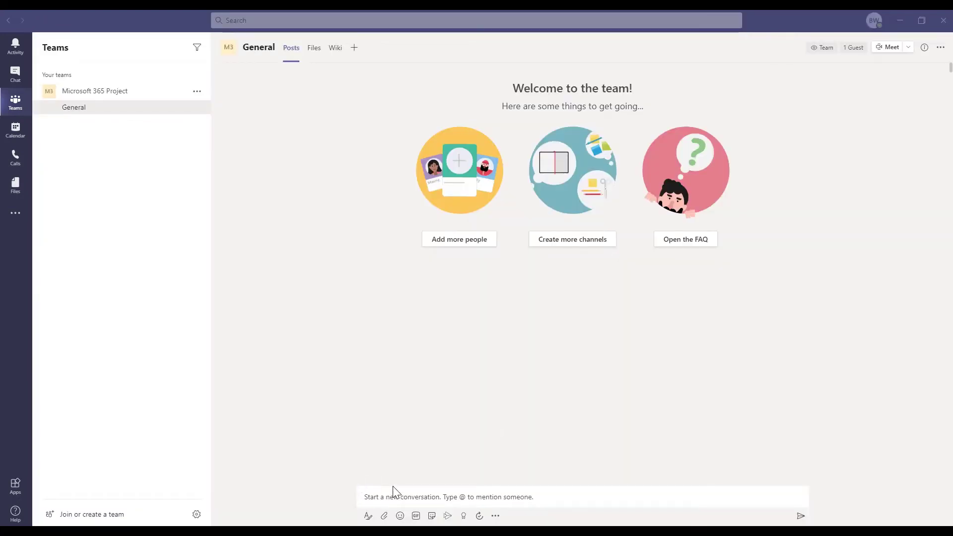
# Step: Post a new General channel message that mentions the guest: "hi [guest] welcome to the team"
pyautogui.click(400, 500)
pyautogui.write('hi')
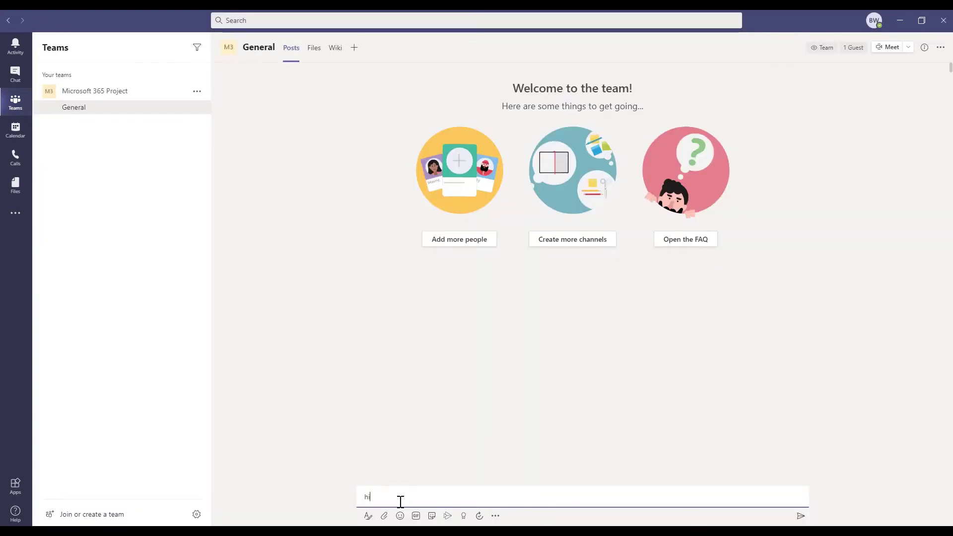
pyautogui.write(' @nex')
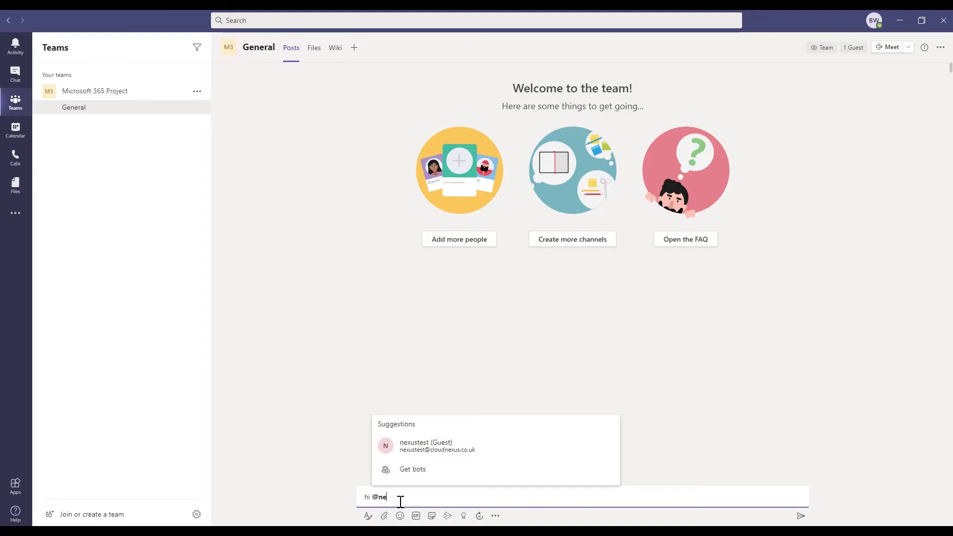
pyautogui.click(443, 467)
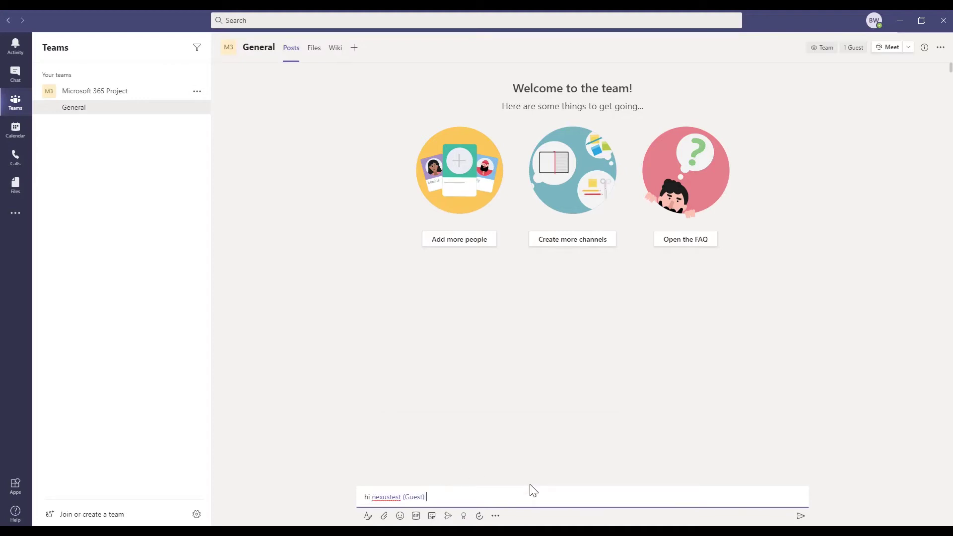
pyautogui.write('welcome to the team')
pyautogui.press('Return')
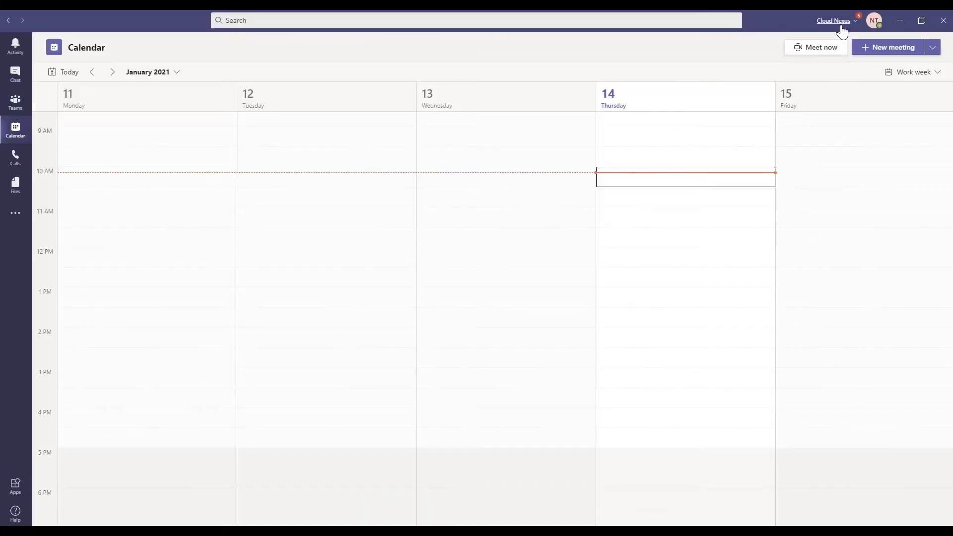
# Step: From the guest's account, switch to the inviting organisation and accept its permissions request
pyautogui.click(838, 21)
pyautogui.click(820, 61)
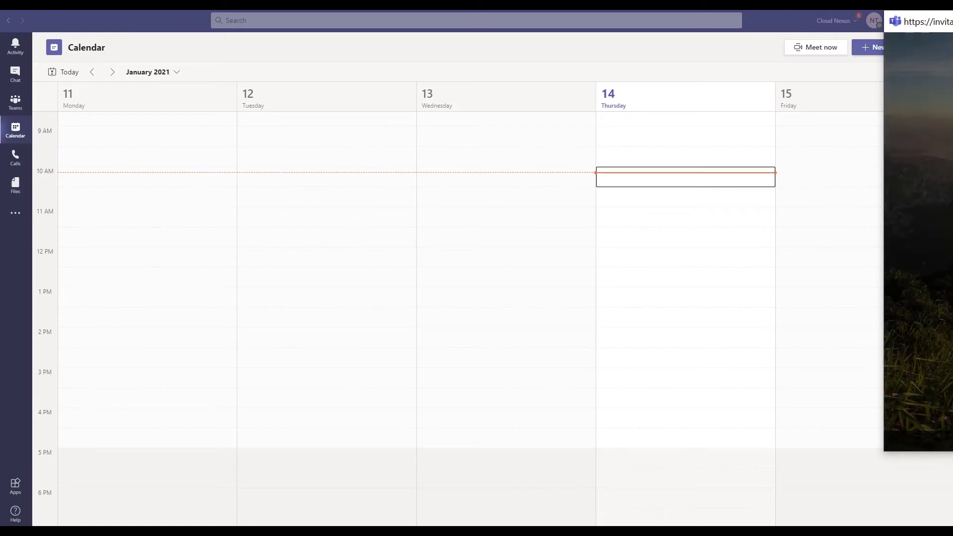
pyautogui.moveTo(383, 70); pyautogui.dragTo(519, 67)
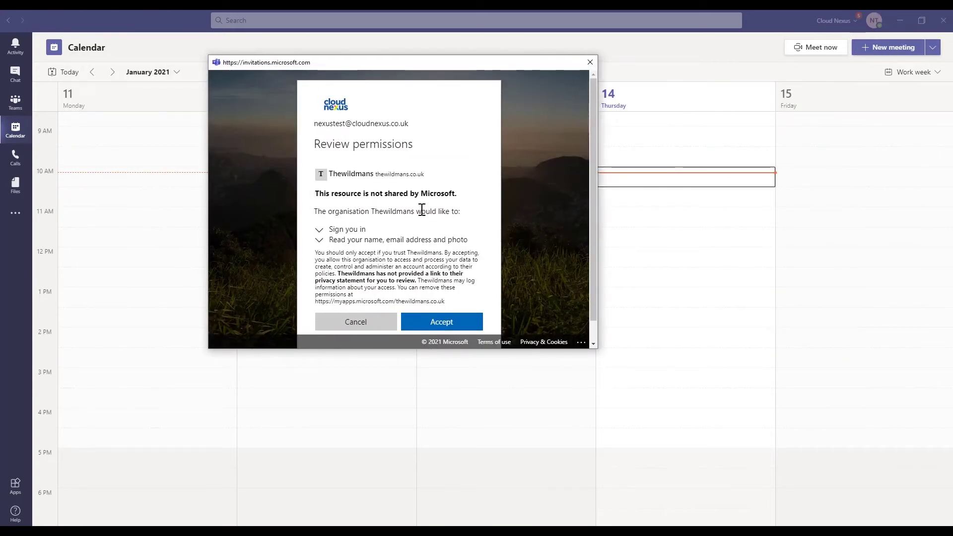
pyautogui.click(446, 320)
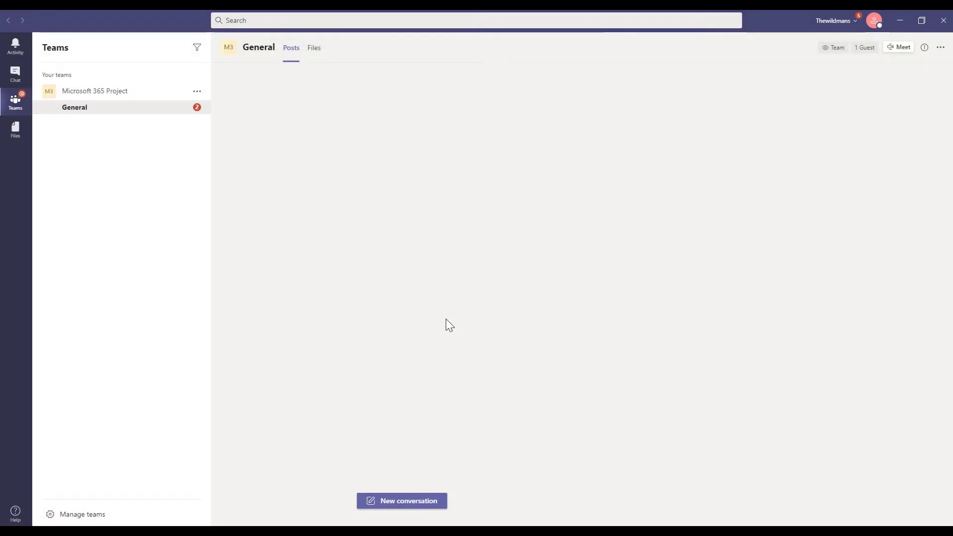
# Step: Draft a reply to the welcome post reading "Hi" followed by a mention of the team owner
pyautogui.click(446, 296)
pyautogui.write('H')
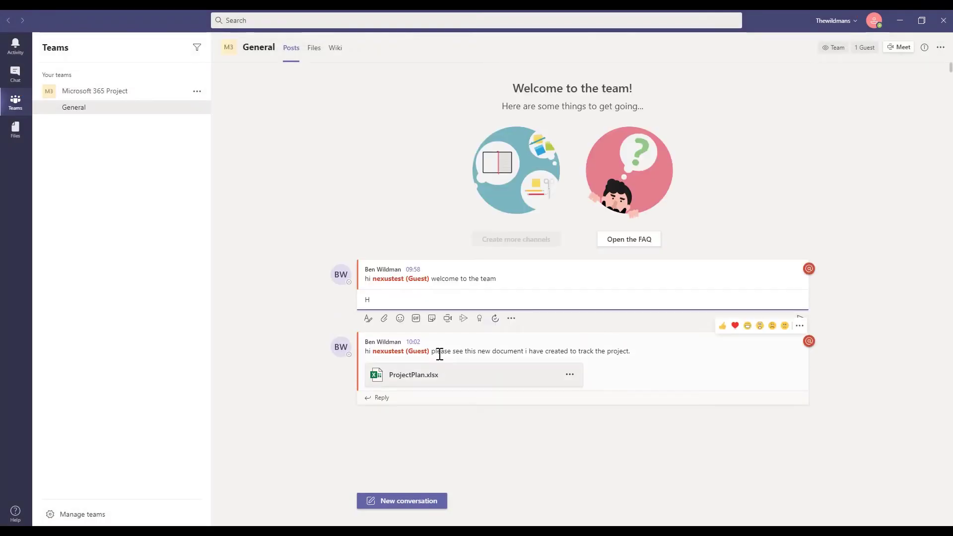
pyautogui.write('i @ben')
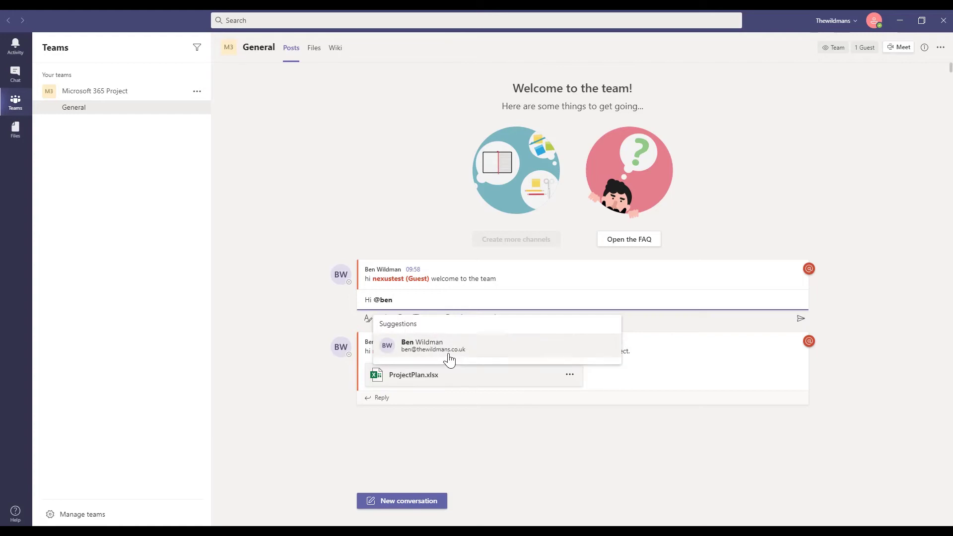
pyautogui.click(454, 350)
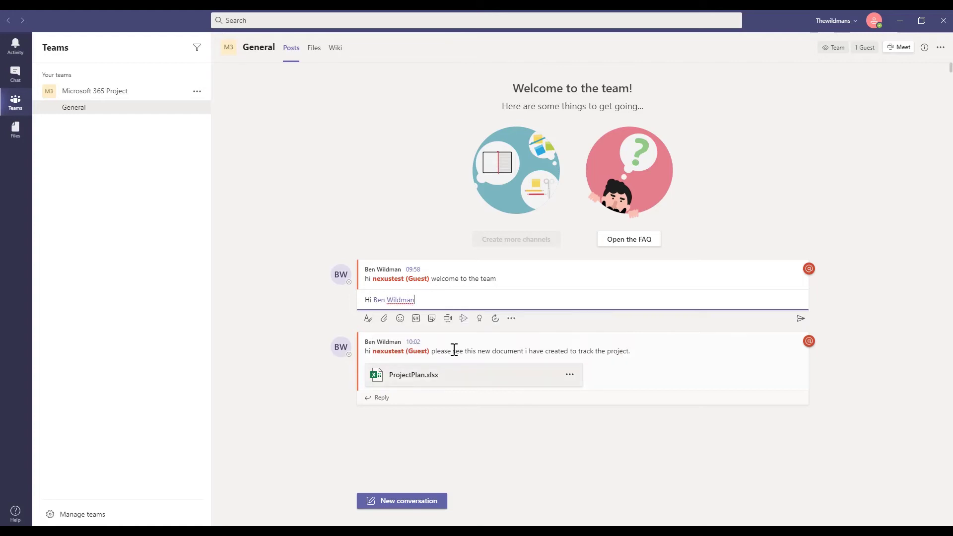
# Step: Reply to the ProjectPlan.xlsx post with "Thanks" and a mention of the team owner
pyautogui.click(398, 402)
pyautogui.write('Thanks ')
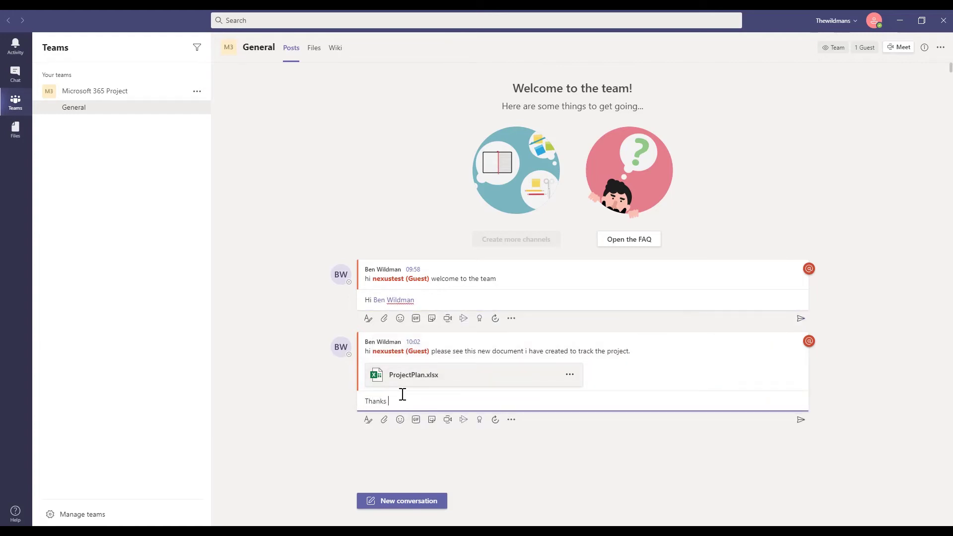
pyautogui.write('@ben')
pyautogui.click(496, 376)
pyautogui.press('Return')
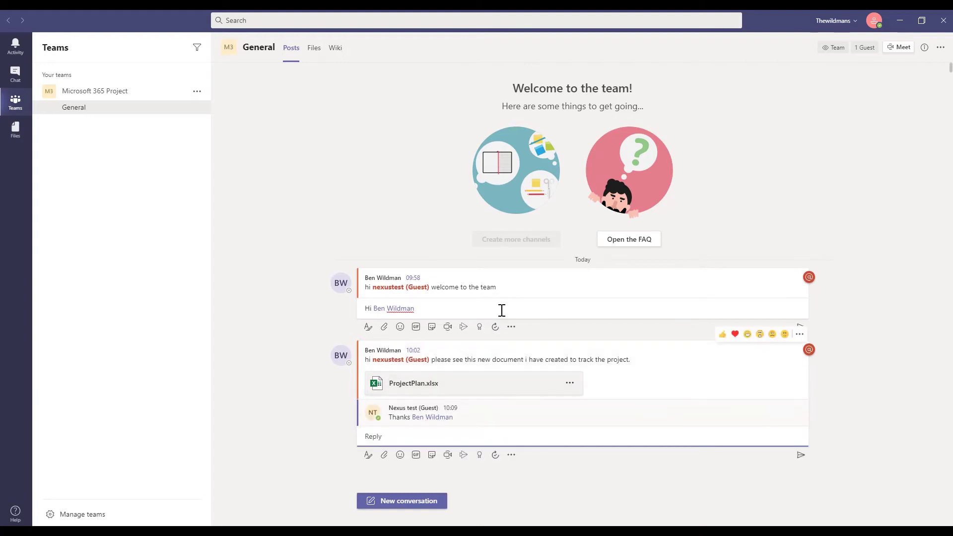